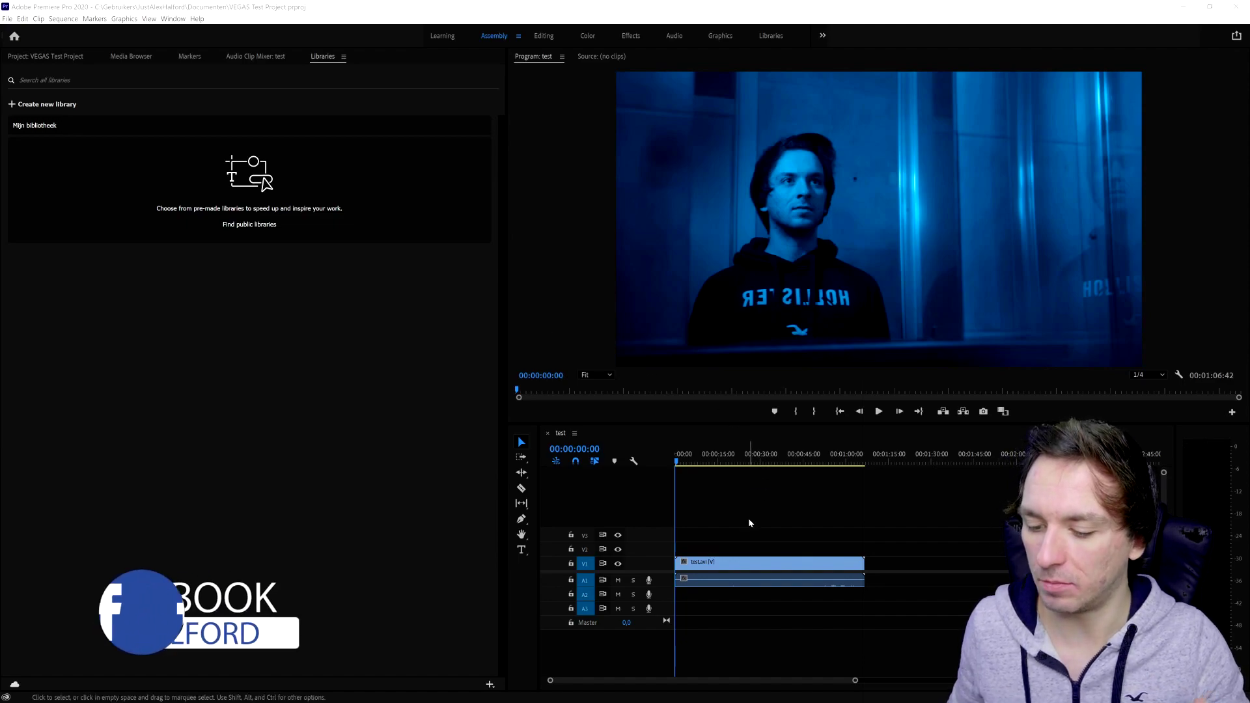
Zoom and scroll the 'test' sequence timeline to inspect the test.avi clip.
{"action": "scroll", "coordinate": [798, 537], "scroll_direction": "up", "scroll_amount": 1}
{"action": "scroll", "coordinate": [799, 532], "scroll_direction": "up", "scroll_amount": 3}
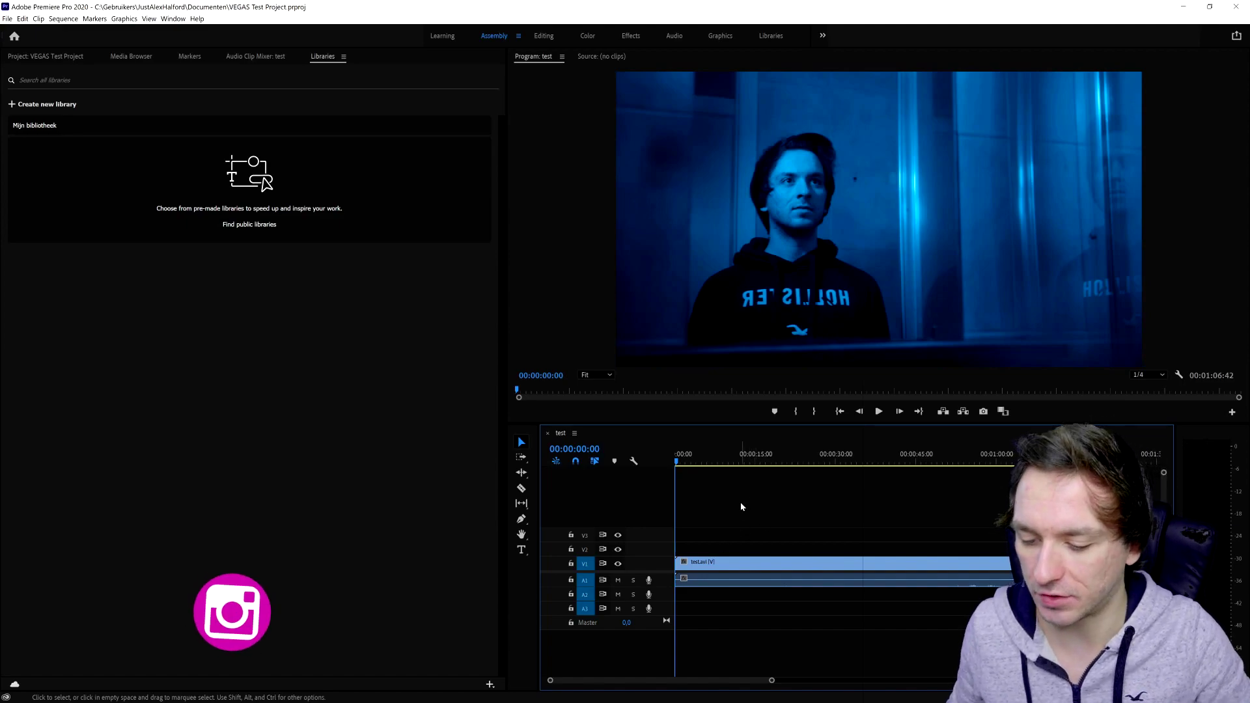
{"action": "key", "text": "="}
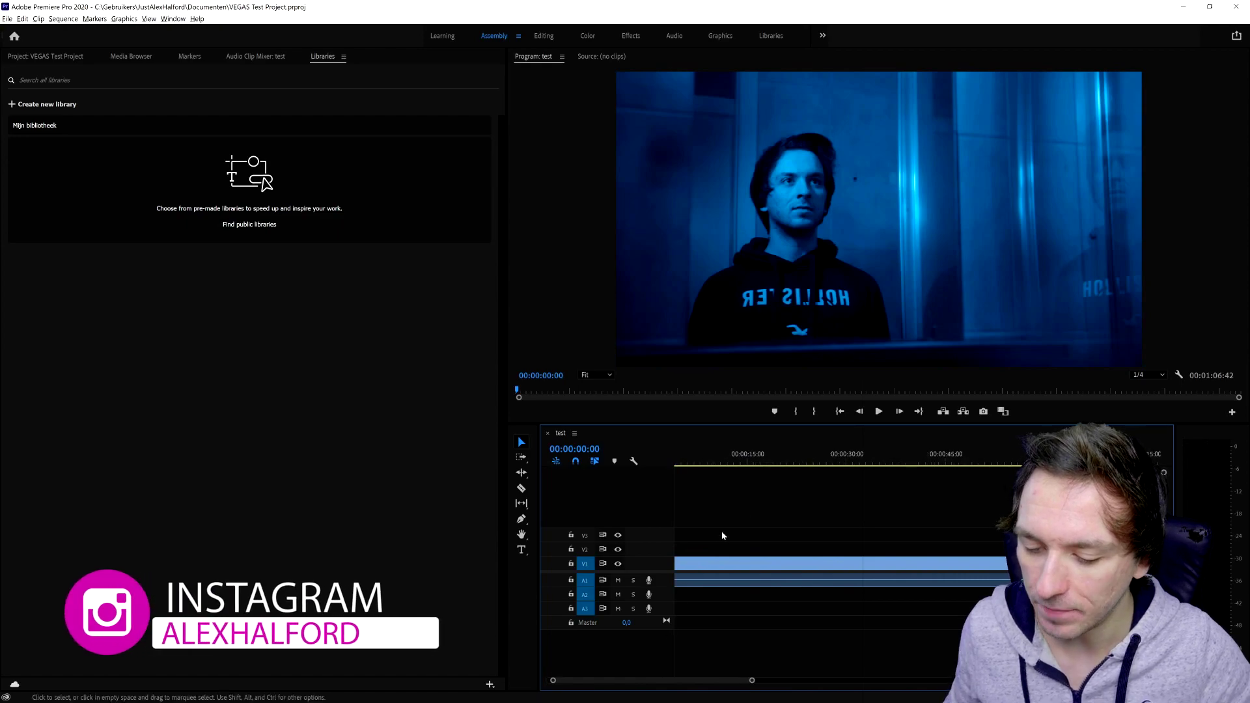
{"action": "key", "text": "minus"}
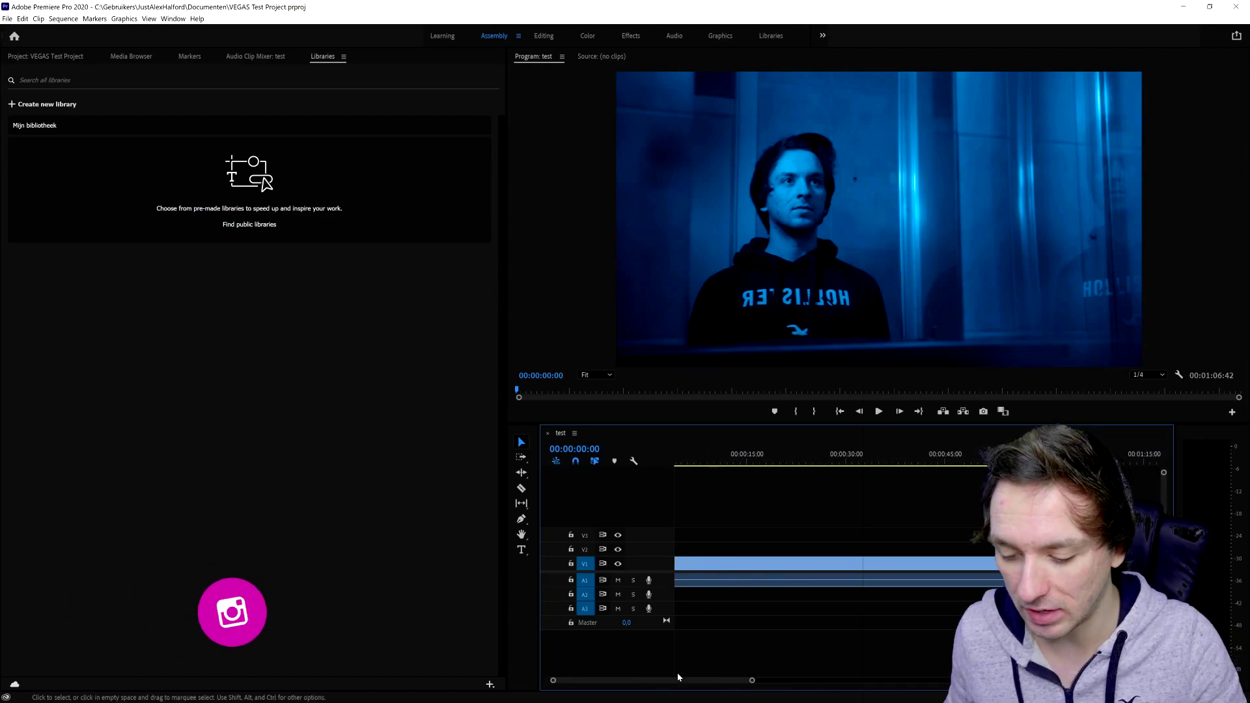
{"action": "left_click_drag", "start_coordinate": [682, 680], "coordinate": [643, 678]}
{"action": "scroll", "coordinate": [755, 557], "scroll_direction": "down", "scroll_amount": 1}
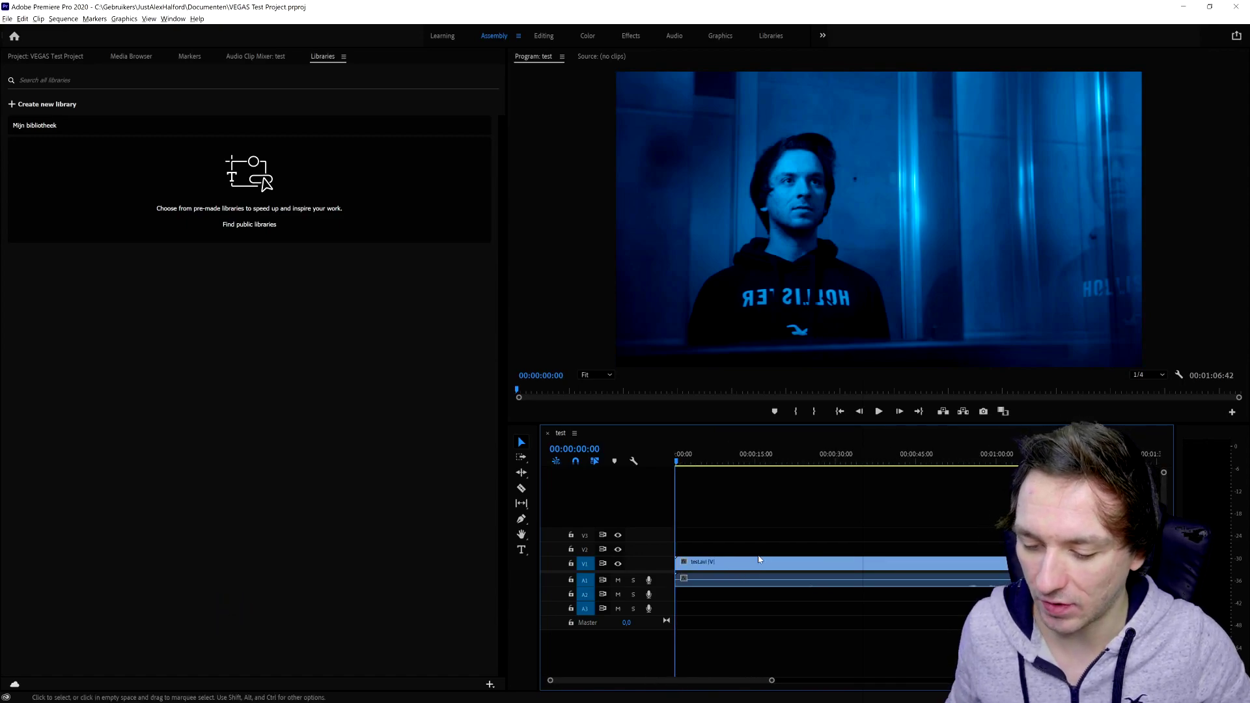
{"action": "scroll", "coordinate": [774, 503], "scroll_direction": "down", "scroll_amount": 2}
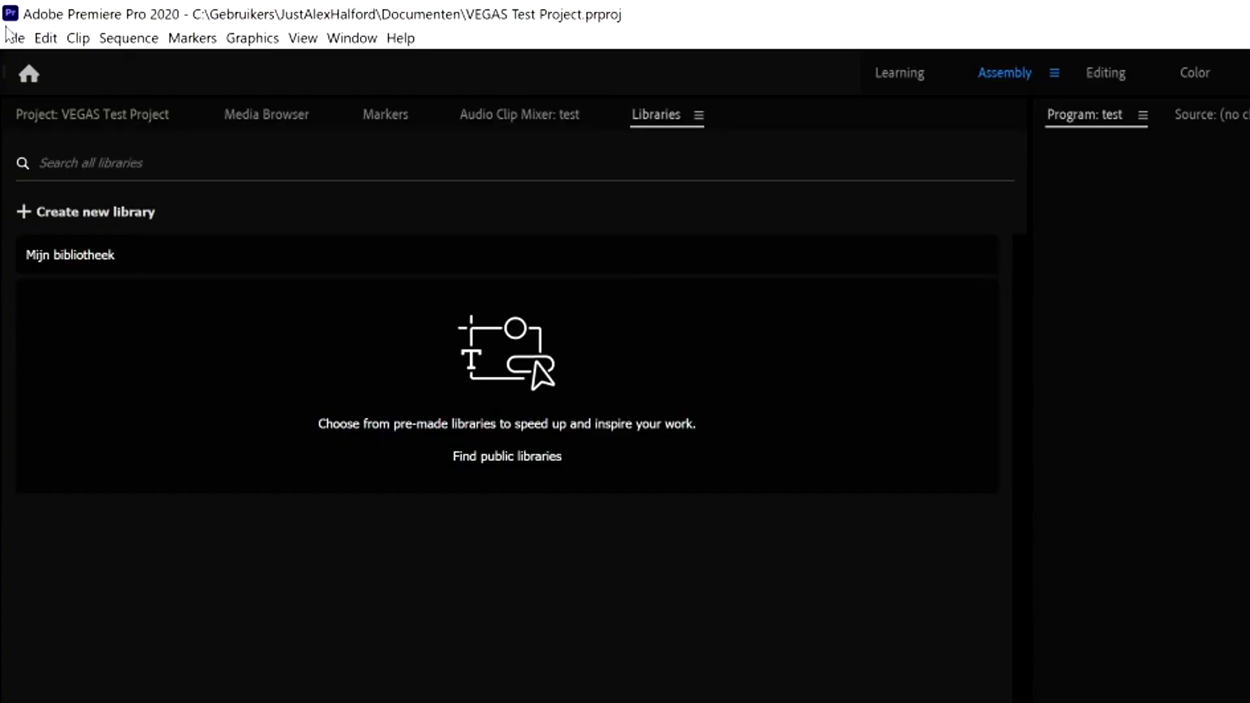
{"action": "left_click", "coordinate": [5, 18]}
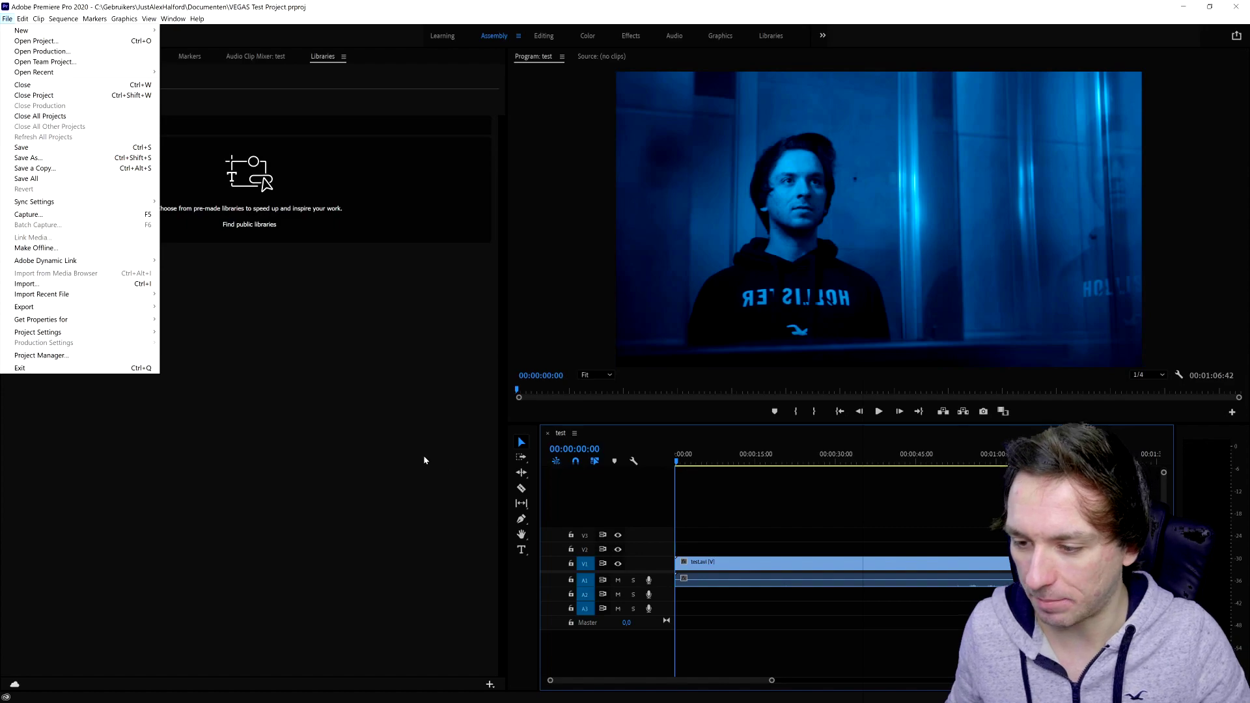
{"action": "left_click", "coordinate": [746, 566]}
Set the playhead at 00:00:17:06, select test.avi and jump to the next edit point.
{"action": "left_click", "coordinate": [742, 509]}
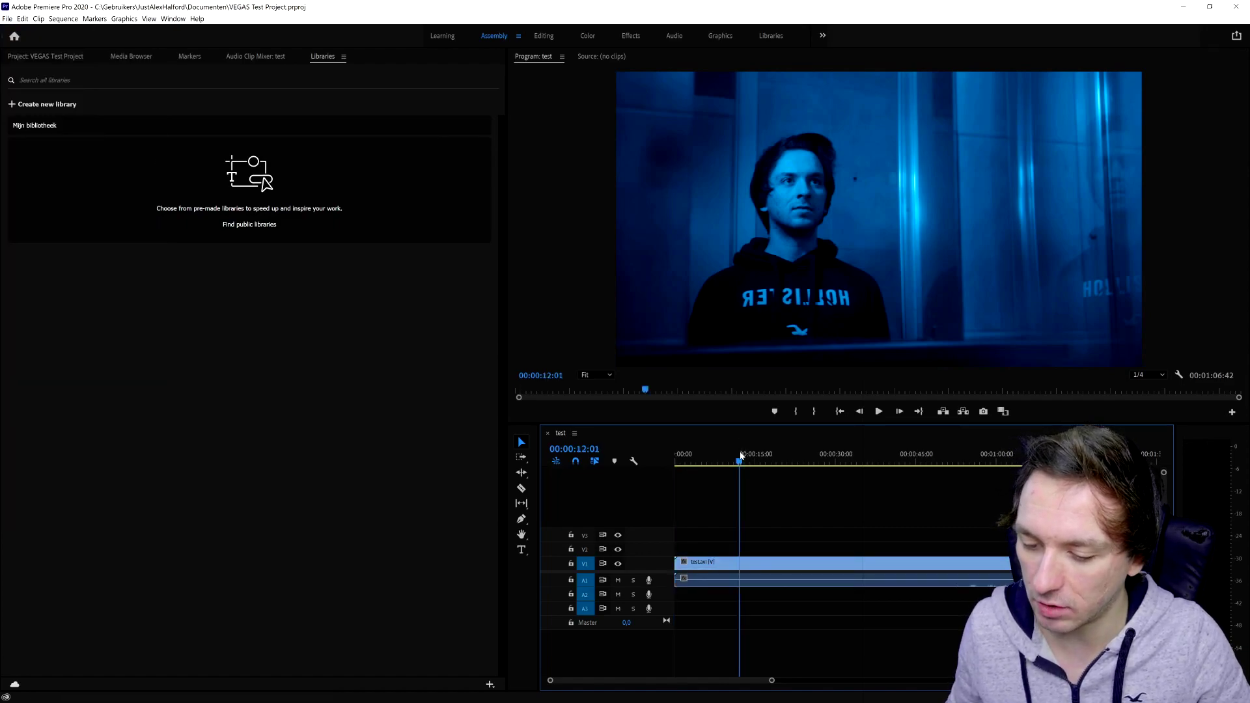
{"action": "left_click_drag", "start_coordinate": [740, 455], "coordinate": [764, 568]}
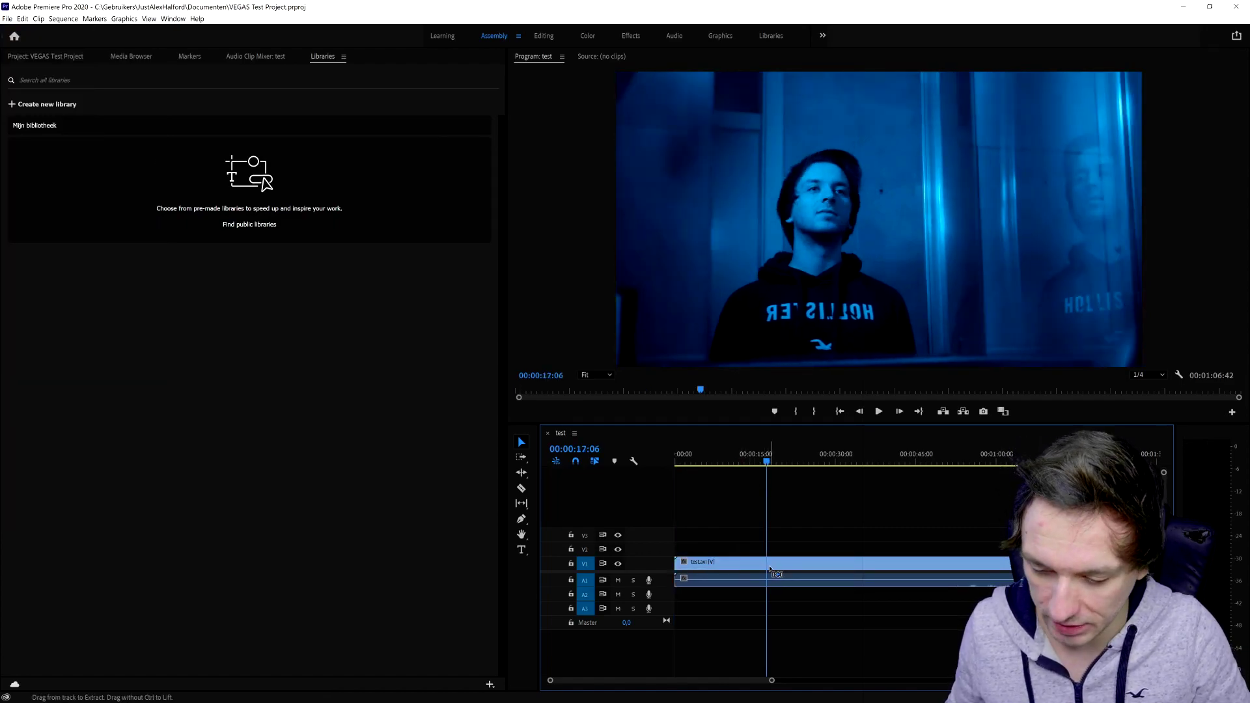
{"action": "left_click", "coordinate": [777, 570]}
{"action": "key", "text": "b"}
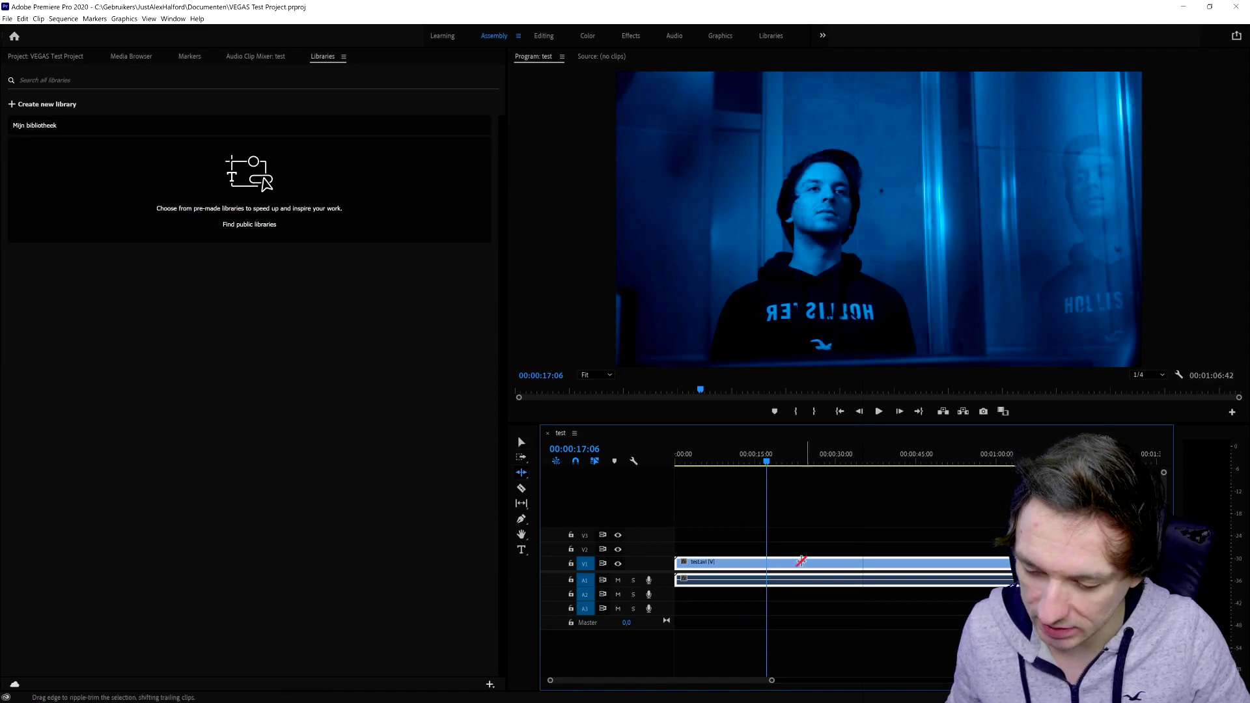
{"action": "key", "text": "v"}
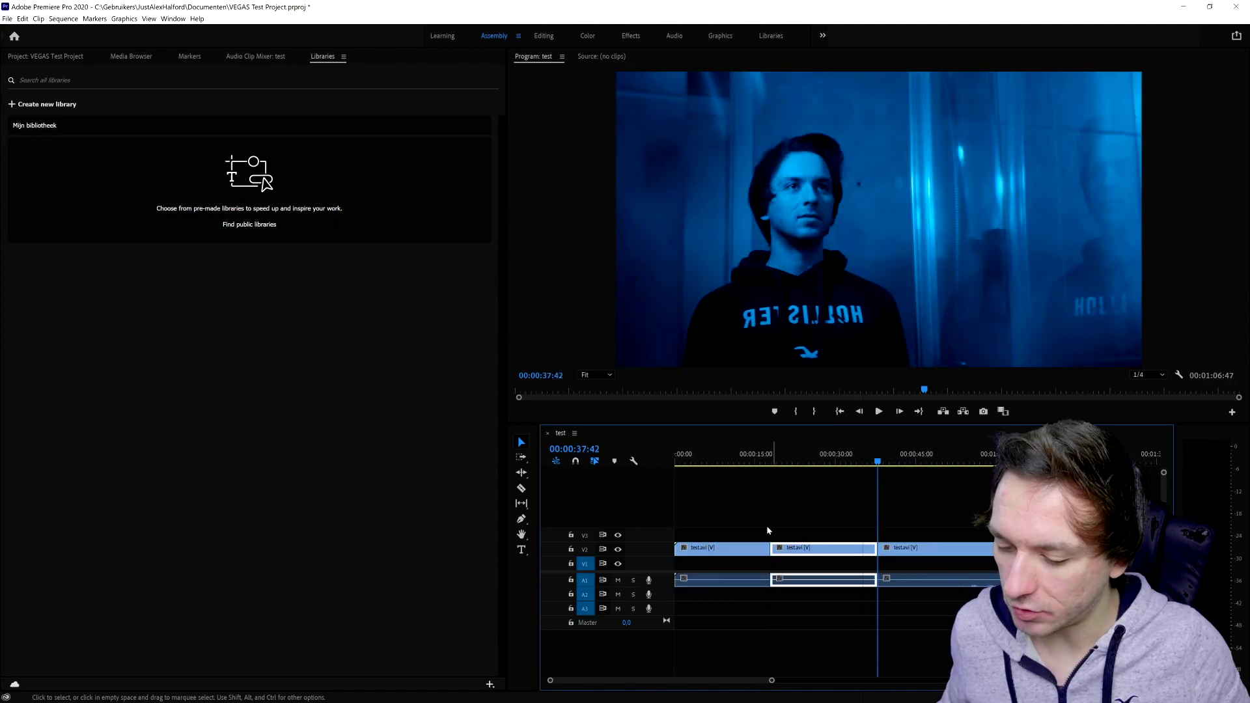
{"action": "key", "text": "Down"}
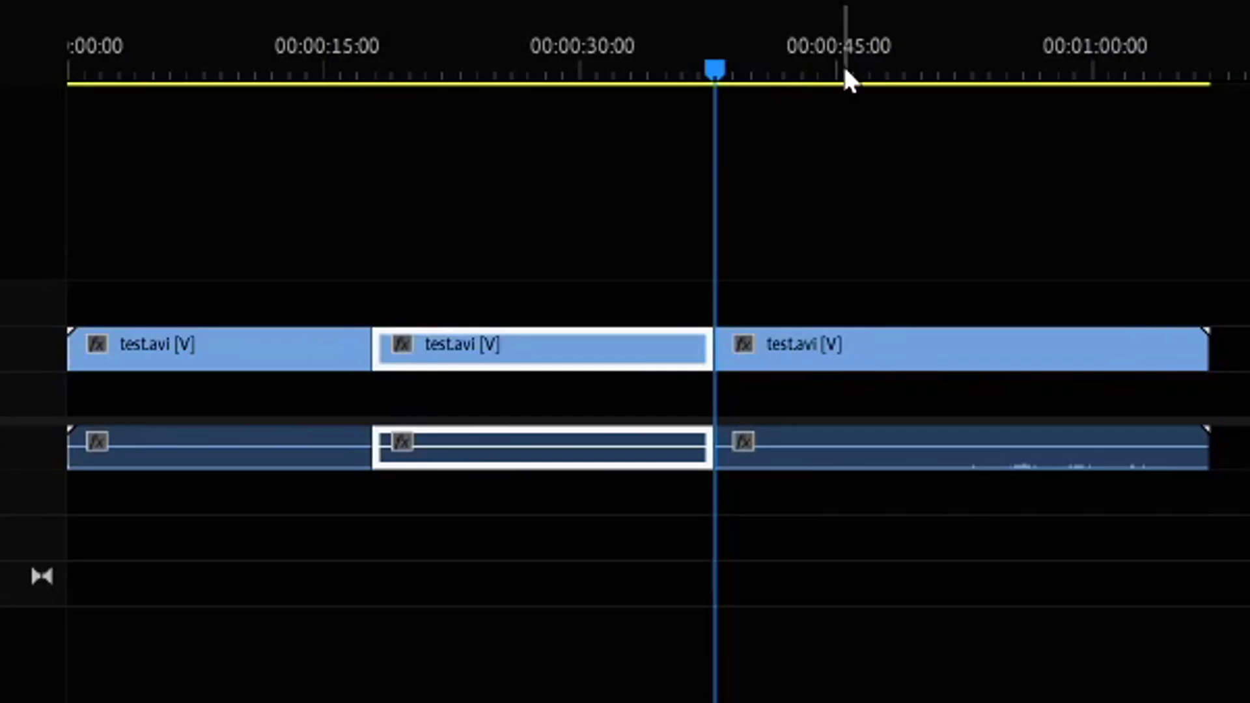
Cut the test.avi audio and video at about 45 seconds.
{"action": "left_click", "coordinate": [919, 464]}
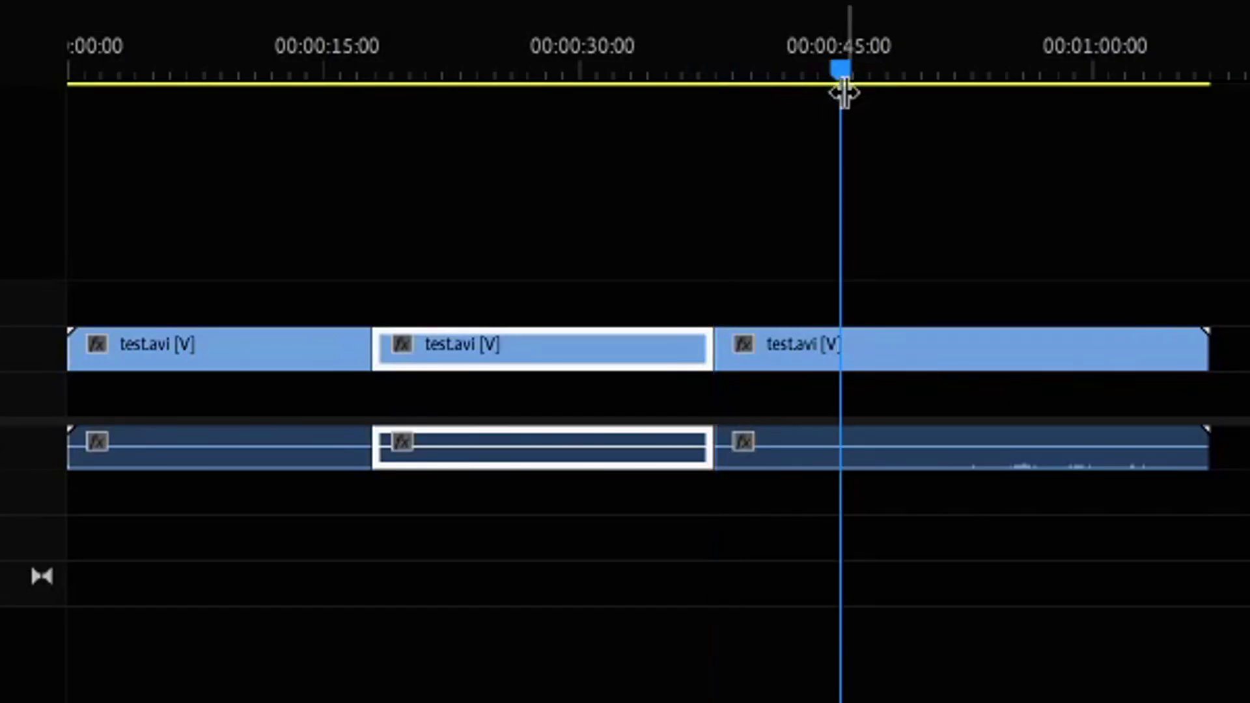
{"action": "key", "text": "ctrl+k"}
{"action": "left_click", "coordinate": [849, 362]}
{"action": "key", "text": "c"}
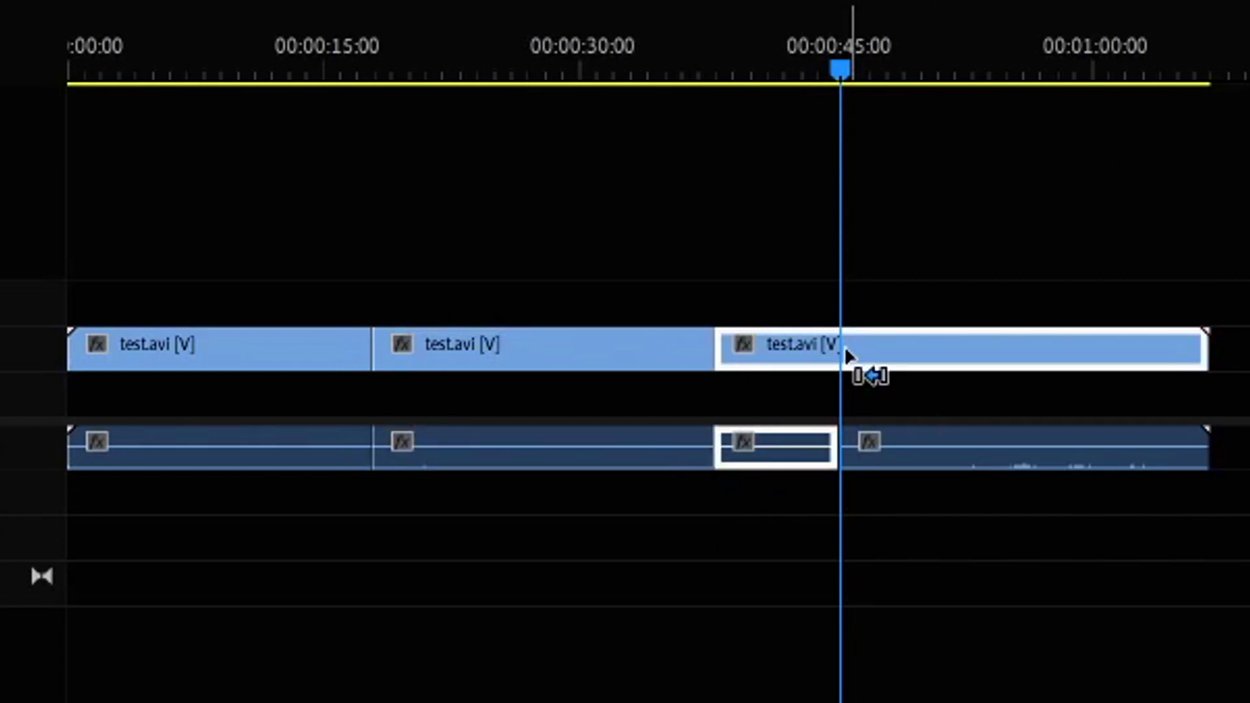
{"action": "left_click", "coordinate": [845, 348]}
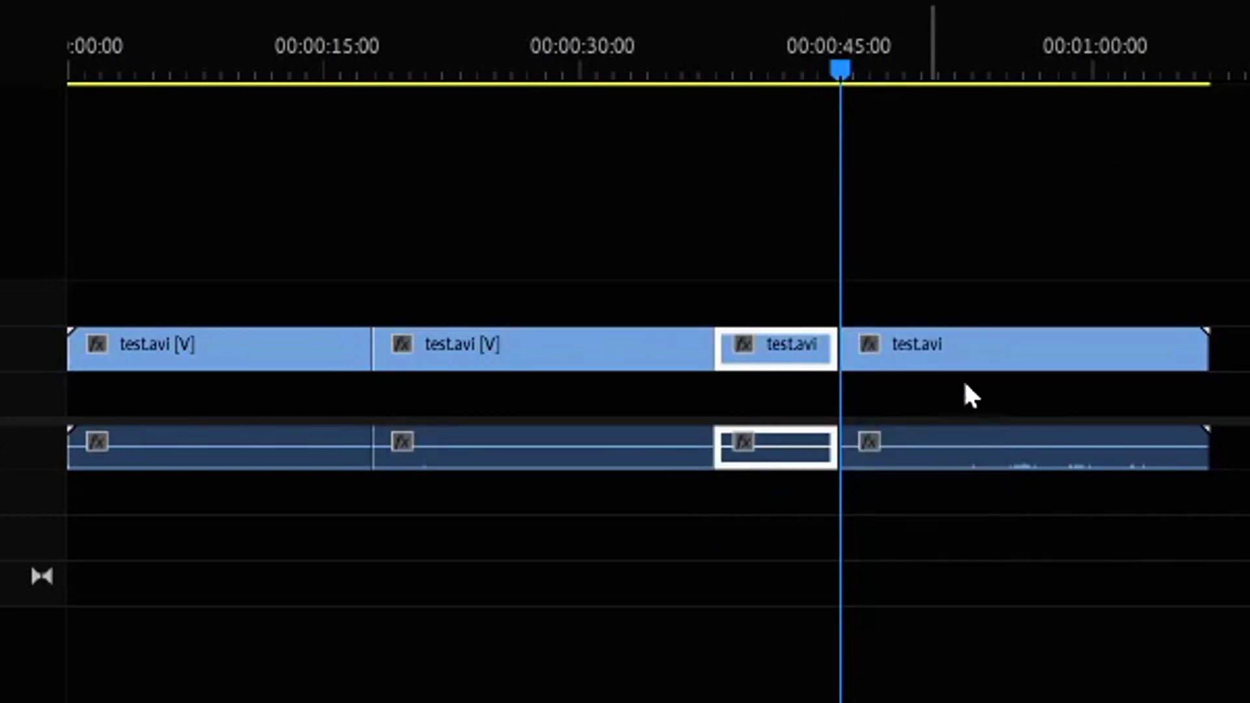
Move the last clip and the short third clip right, leaving gaps between clips.
{"action": "left_click", "coordinate": [255, 362]}
{"action": "left_click_drag", "start_coordinate": [952, 360], "coordinate": [1029, 362]}
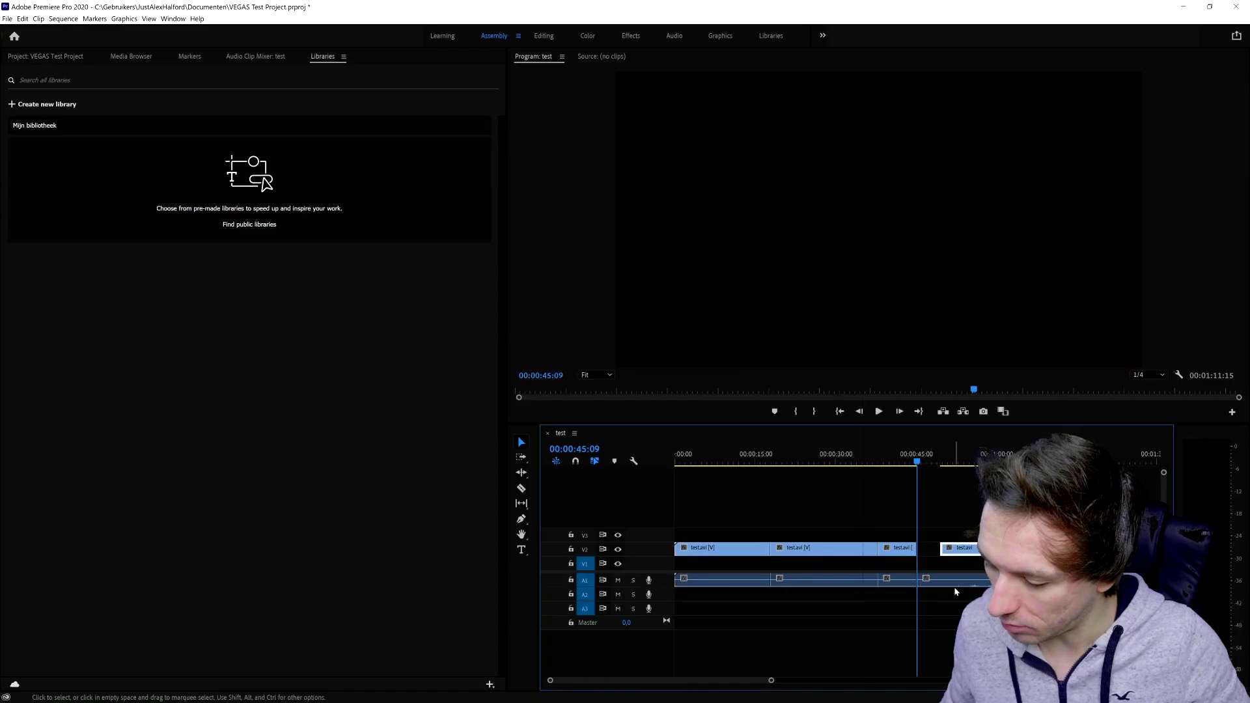
{"action": "left_click", "coordinate": [910, 554]}
{"action": "left_click_drag", "start_coordinate": [911, 554], "coordinate": [869, 553]}
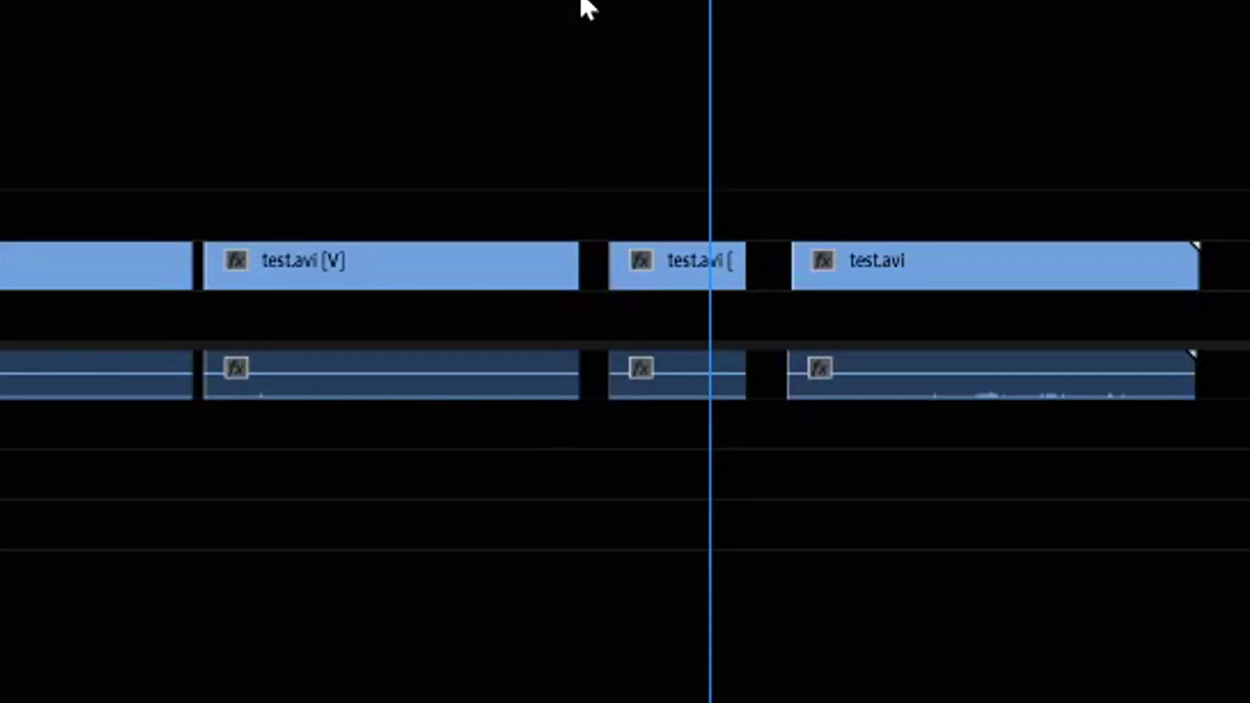
{"action": "left_click", "coordinate": [883, 459]}
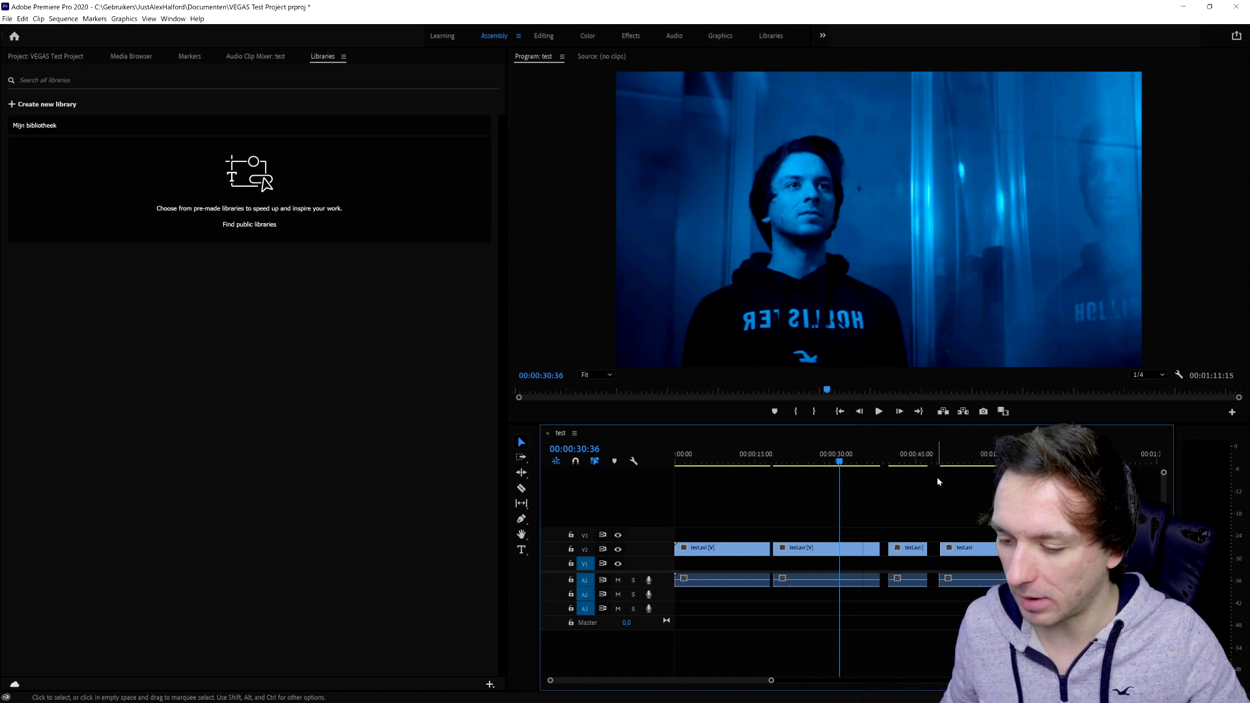
Save the project under the new name 'Project For VEGAS'.
{"action": "left_click", "coordinate": [6, 18]}
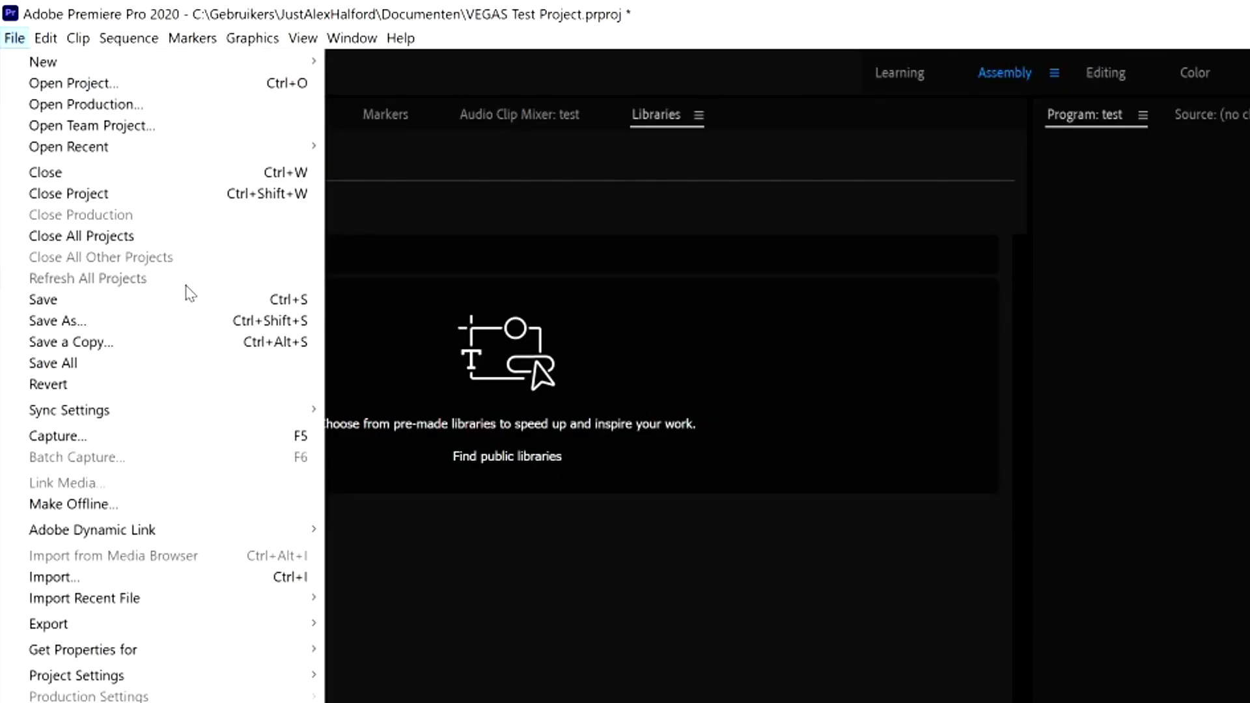
{"action": "left_click", "coordinate": [175, 321]}
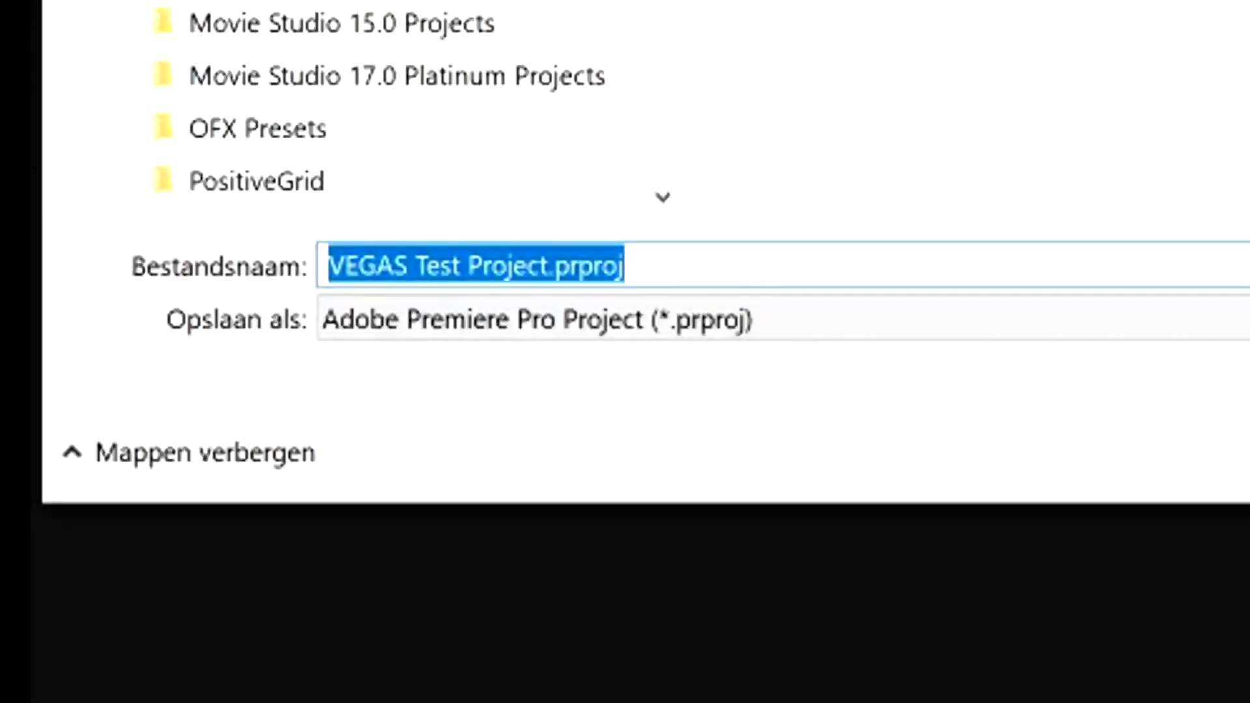
{"action": "type", "text": "Project"}
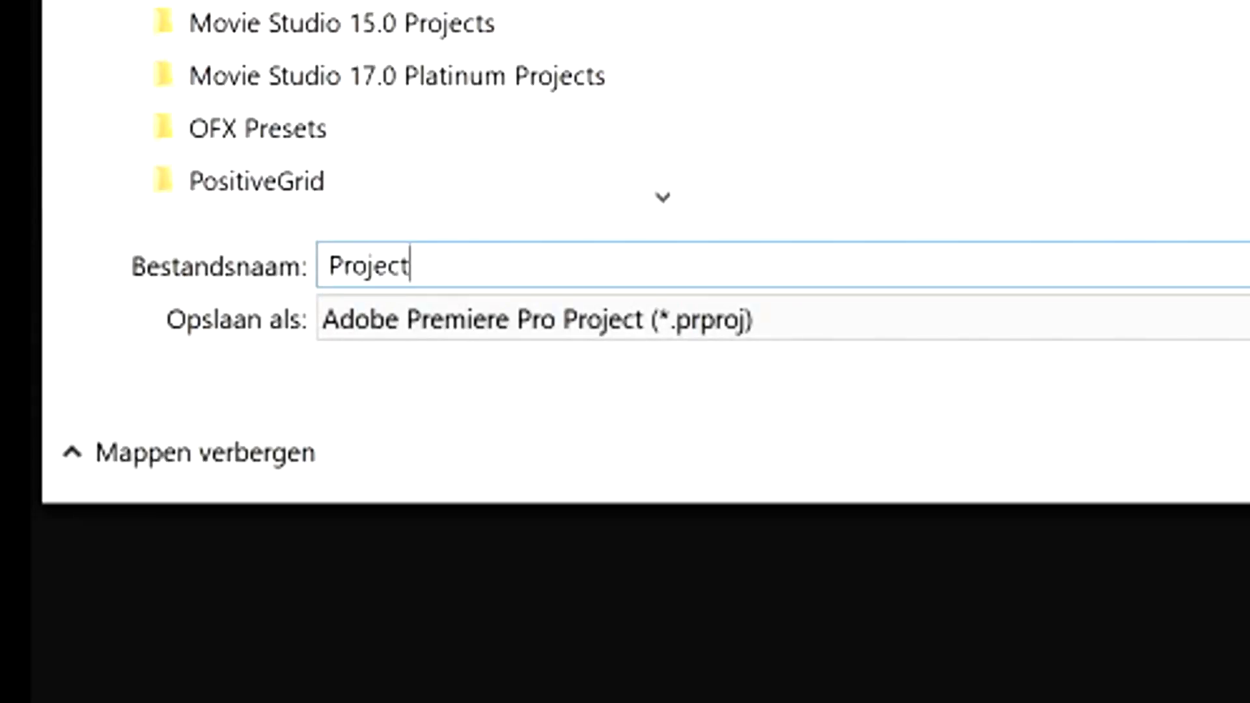
{"action": "type", "text": " For Ve"}
{"action": "key", "text": "BackSpace"}
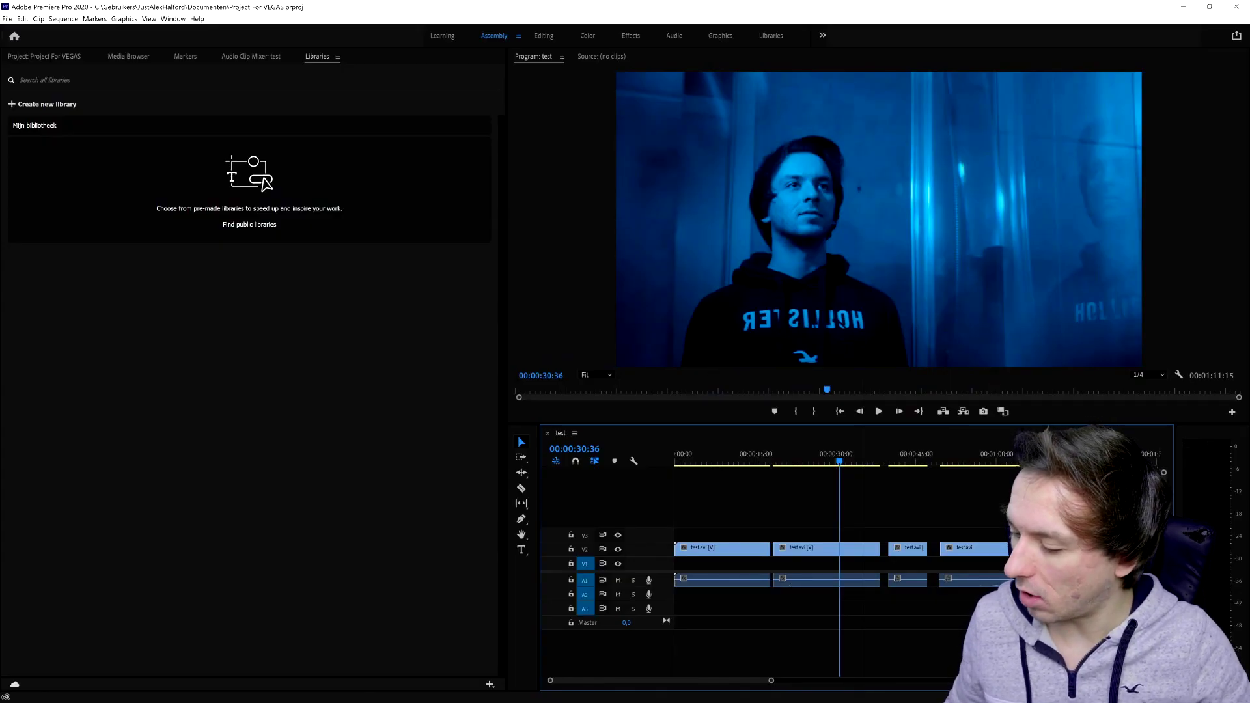
Switch to VEGAS Pro 18 and start importing the Adobe Premiere project.
{"action": "key", "text": "alt+Tab"}
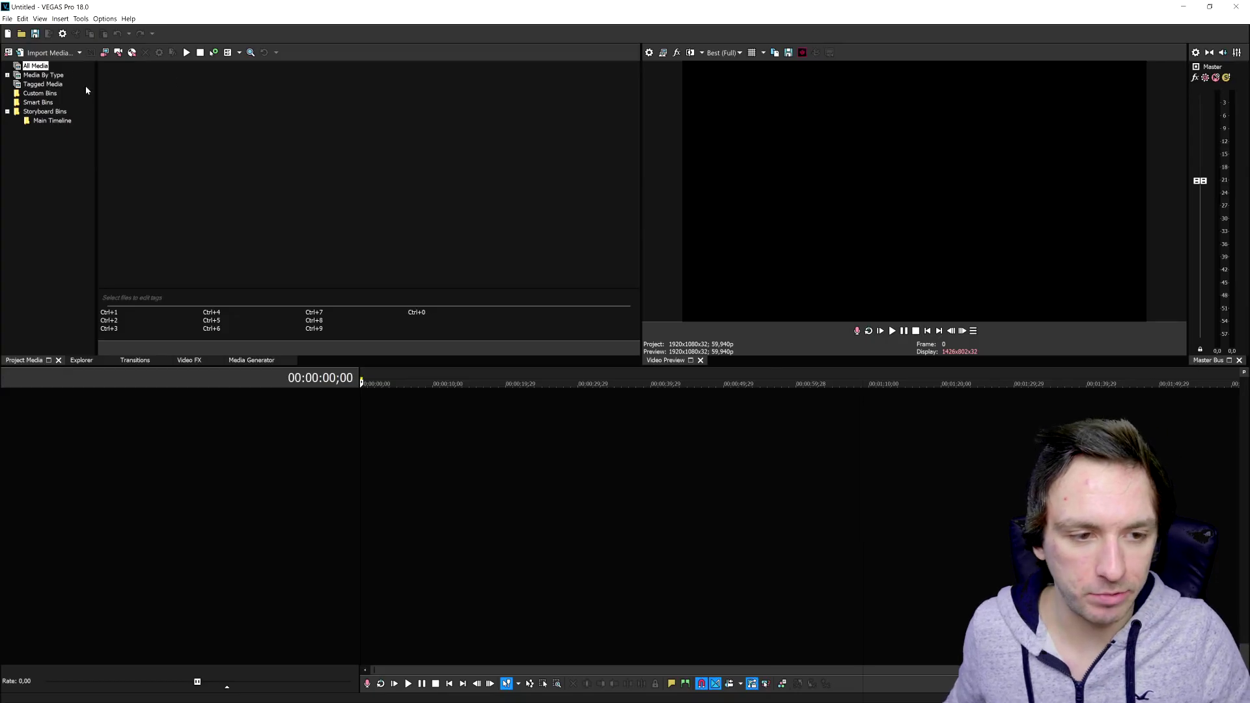
{"action": "left_click", "coordinate": [7, 19]}
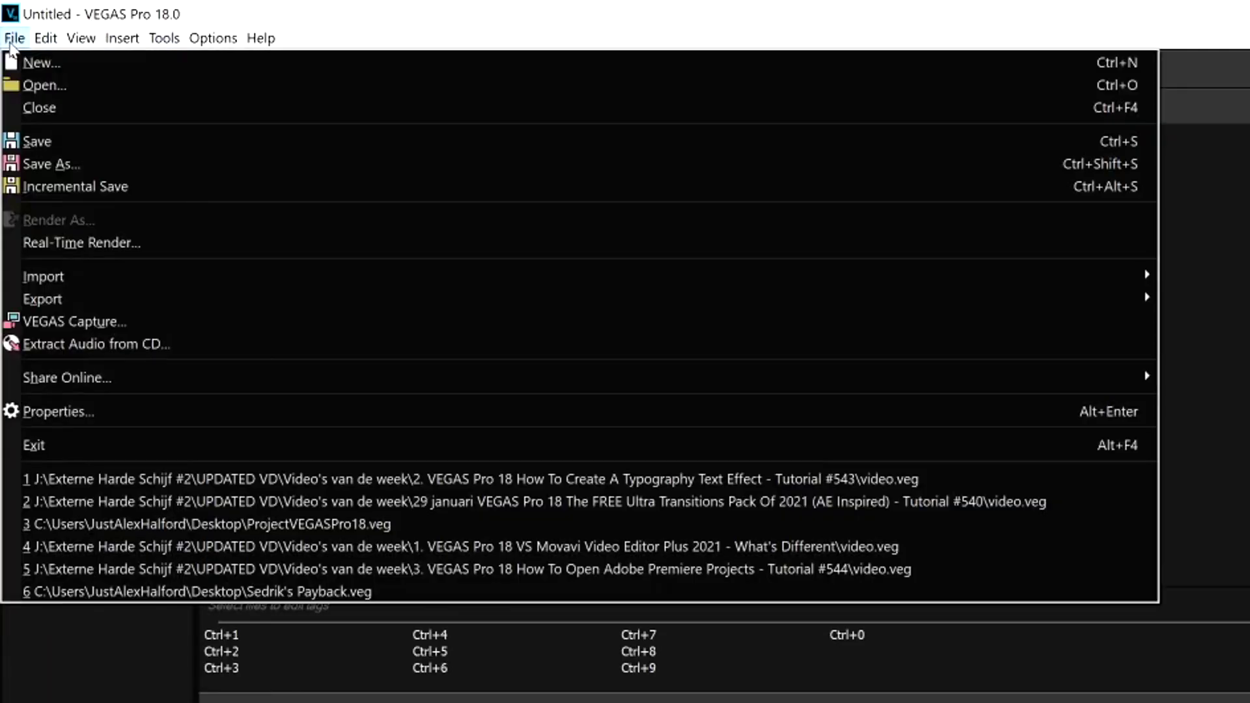
{"action": "mouse_move", "coordinate": [186, 273]}
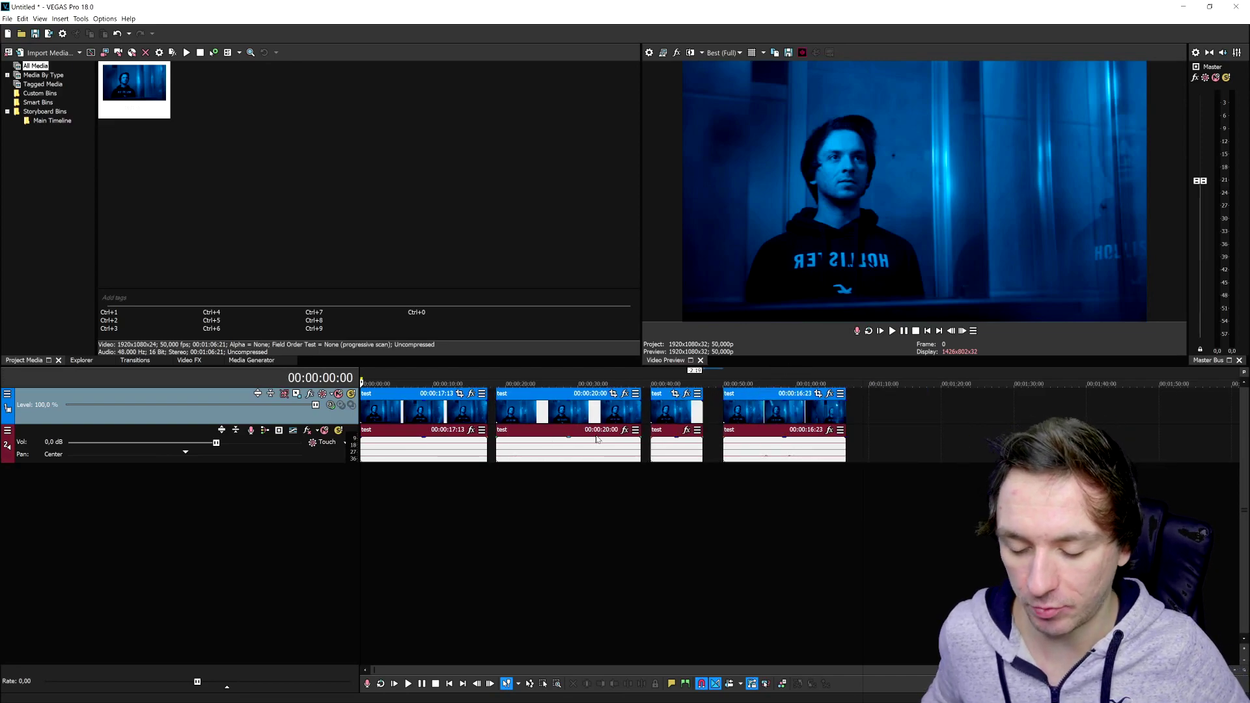
Zoom the VEGAS timeline and put the cursor in the gap before the fourth clip, at 00:00:48:13.
{"action": "scroll", "coordinate": [630, 431], "scroll_direction": "up", "scroll_amount": 3}
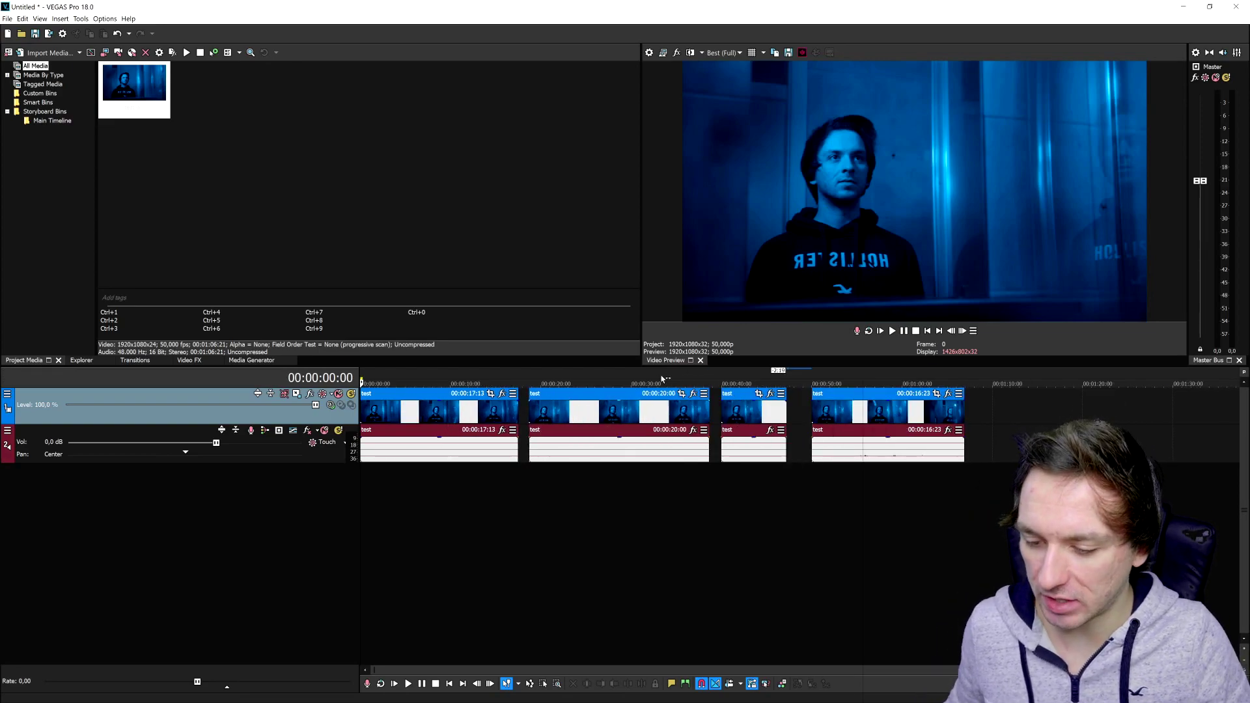
{"action": "scroll", "coordinate": [655, 406], "scroll_direction": "down", "scroll_amount": 3}
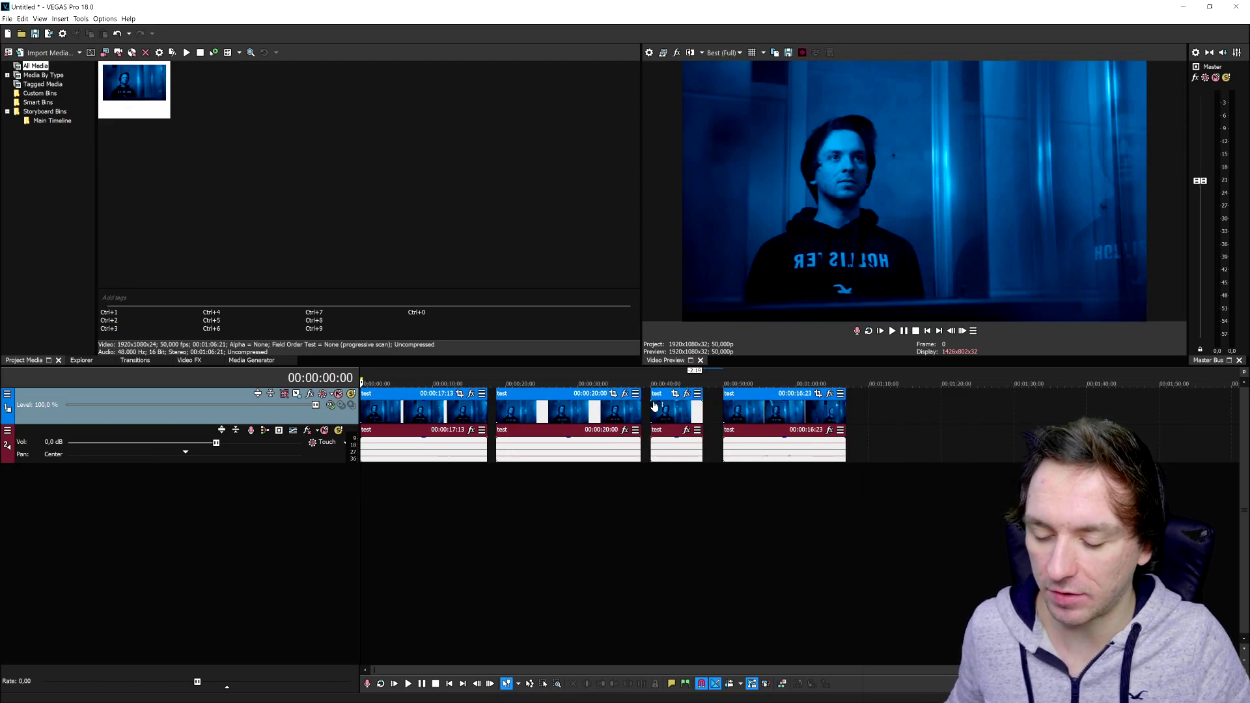
{"action": "left_click", "coordinate": [643, 372]}
{"action": "left_click", "coordinate": [713, 379]}
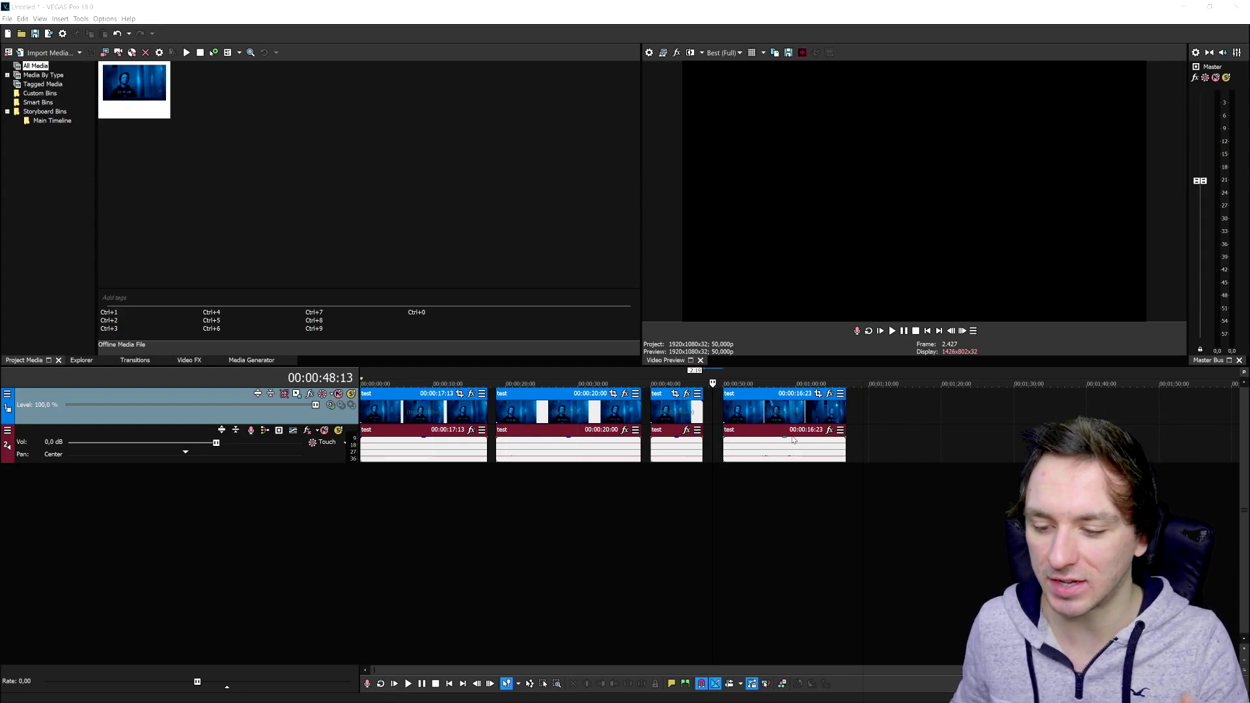
{"action": "scroll", "coordinate": [777, 412], "scroll_direction": "up", "scroll_amount": 3}
{"action": "scroll", "coordinate": [776, 402], "scroll_direction": "down", "scroll_amount": 3}
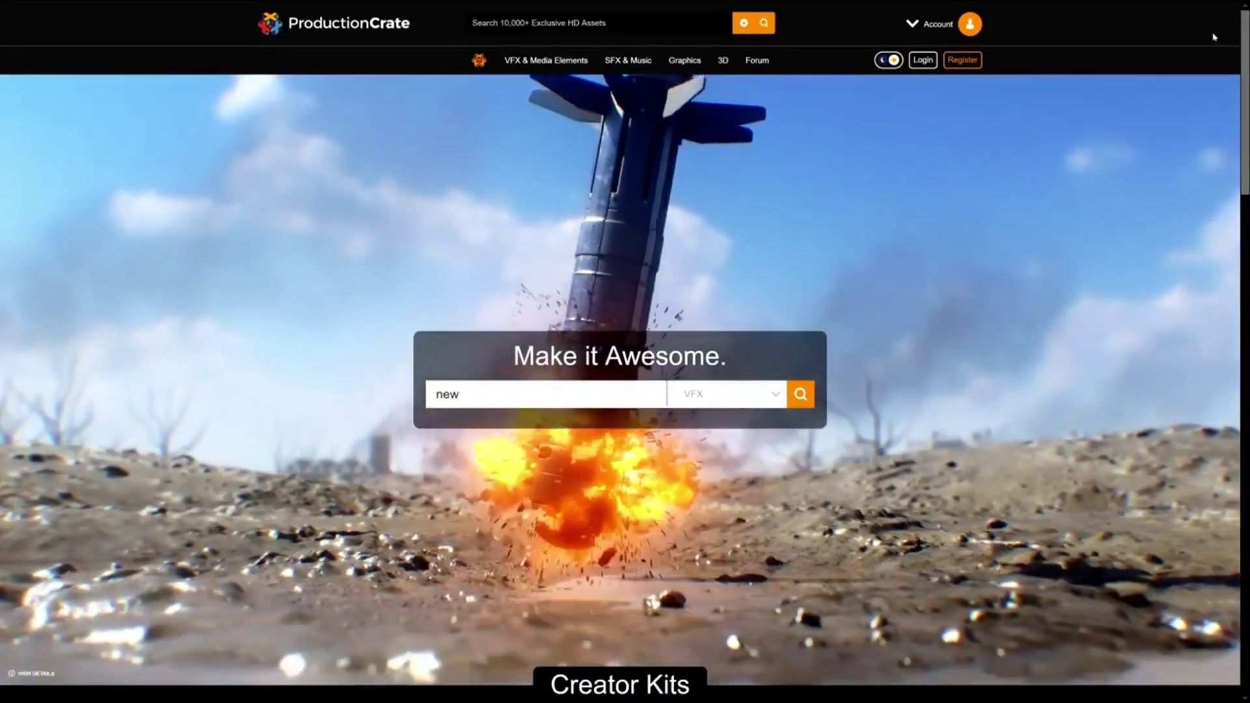
Scroll down the ProductionCrate homepage through its VFX, sound, music, graphics and archive sections.
{"action": "scroll", "coordinate": [1233, 114], "scroll_direction": "down", "scroll_amount": 1}
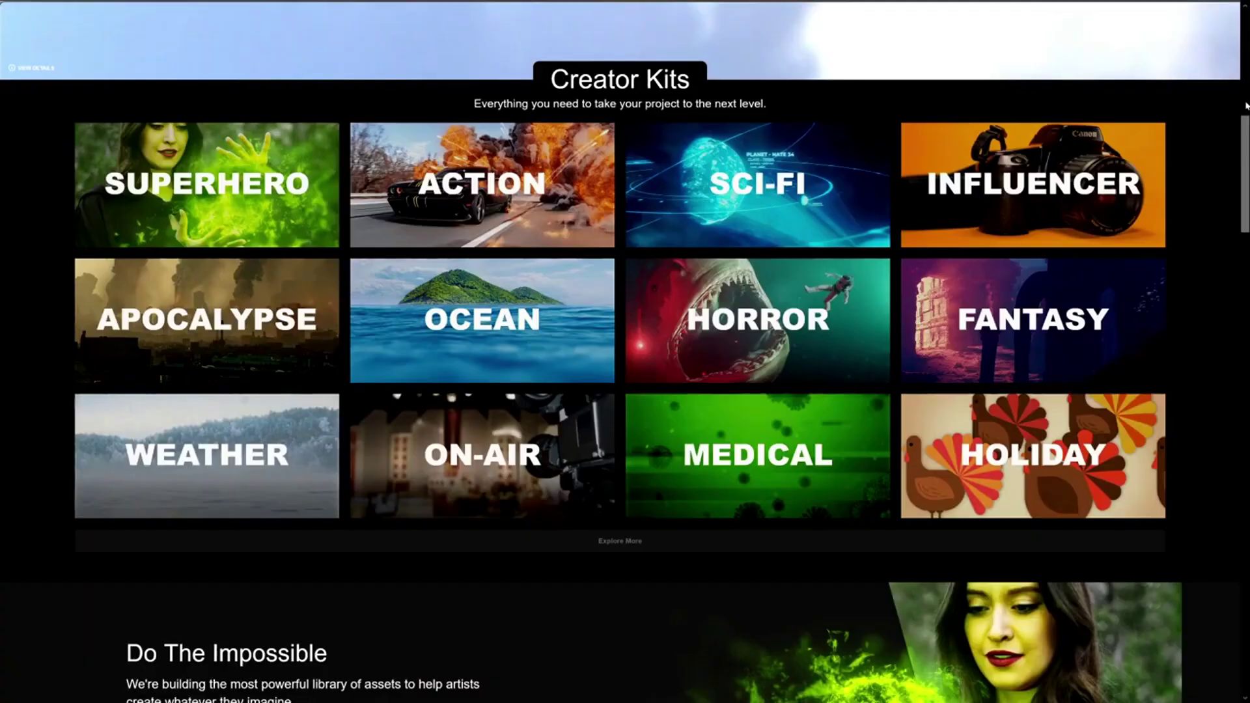
{"action": "scroll", "coordinate": [1246, 105], "scroll_direction": "down", "scroll_amount": 5}
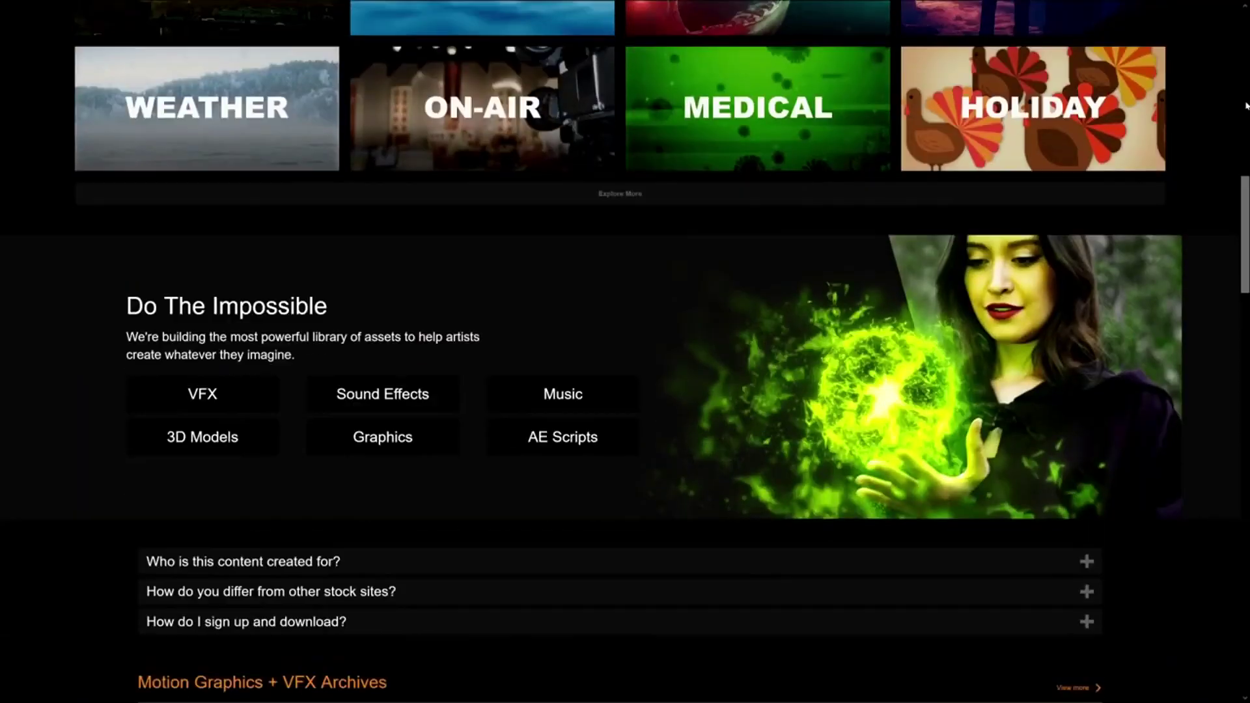
{"action": "scroll", "coordinate": [1246, 105], "scroll_direction": "down", "scroll_amount": 3}
{"action": "scroll", "coordinate": [1246, 105], "scroll_direction": "down", "scroll_amount": 5}
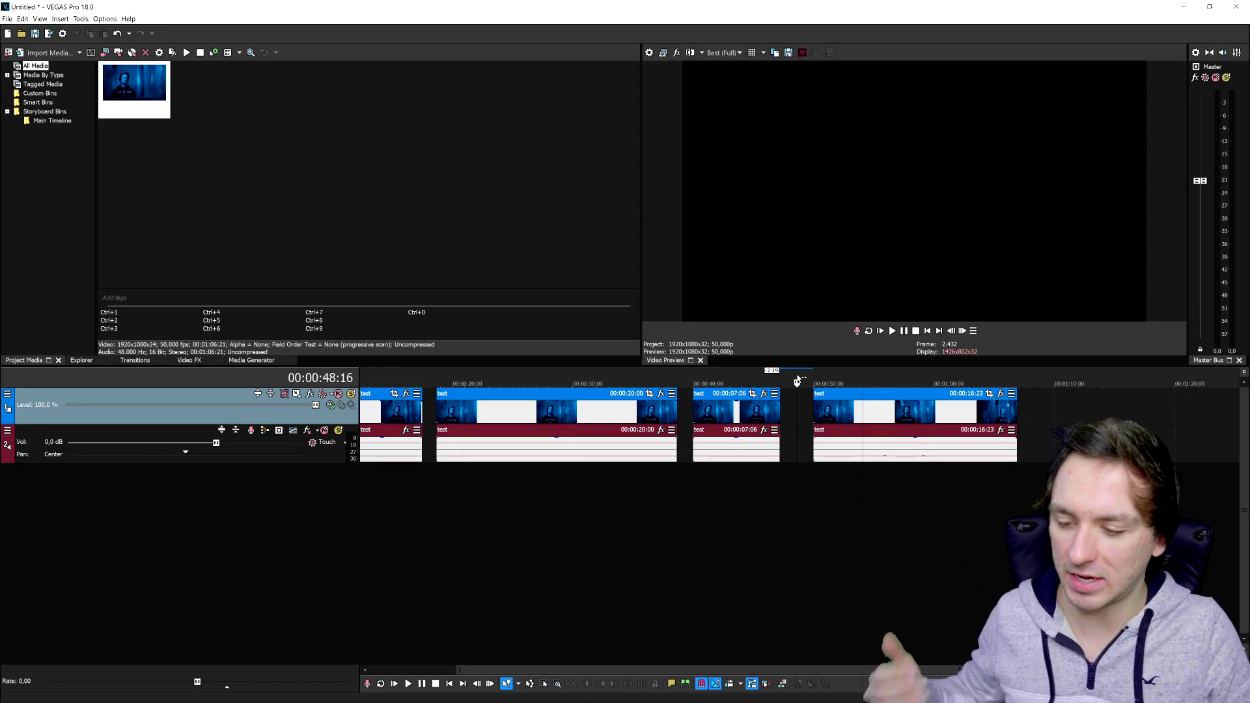
{"action": "left_click", "coordinate": [787, 379]}
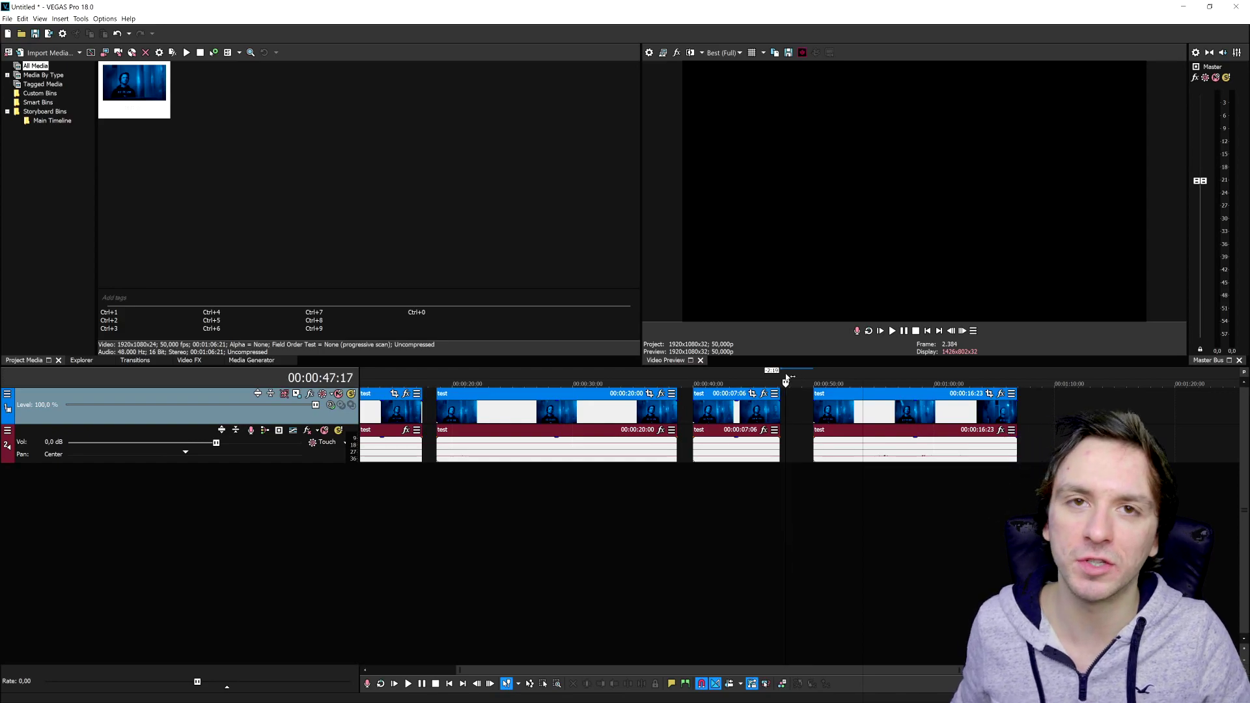
{"action": "left_click", "coordinate": [795, 380]}
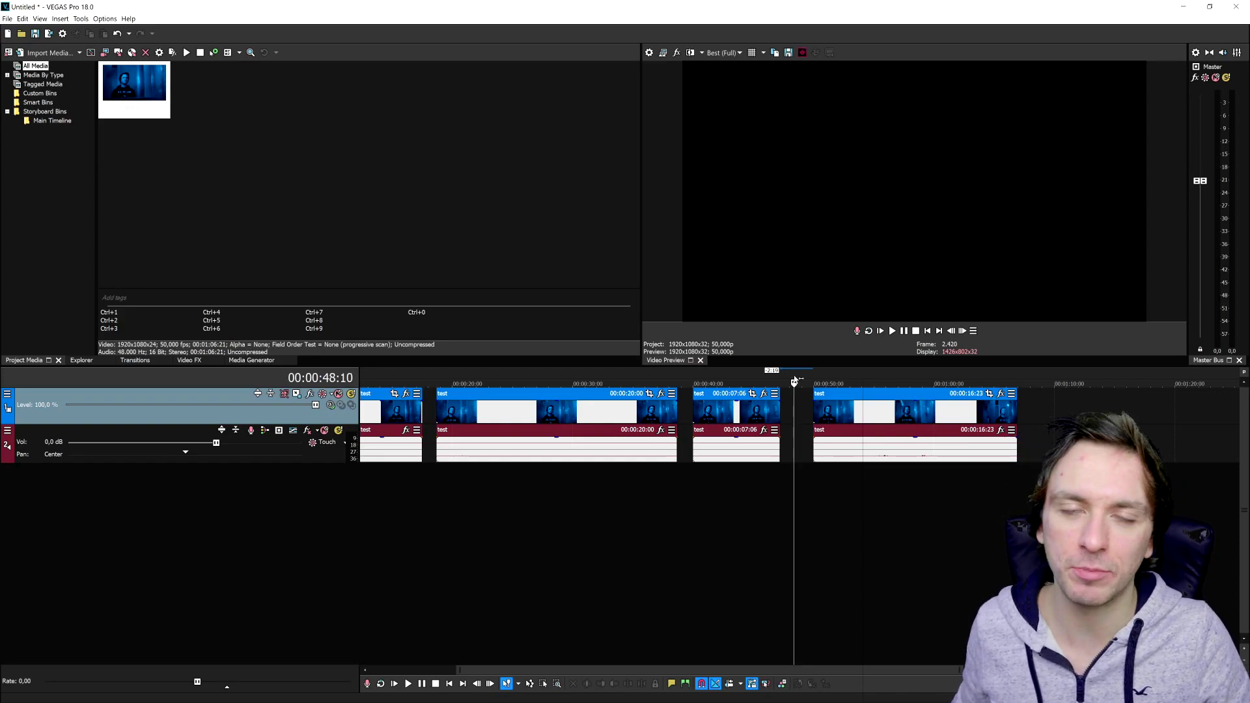